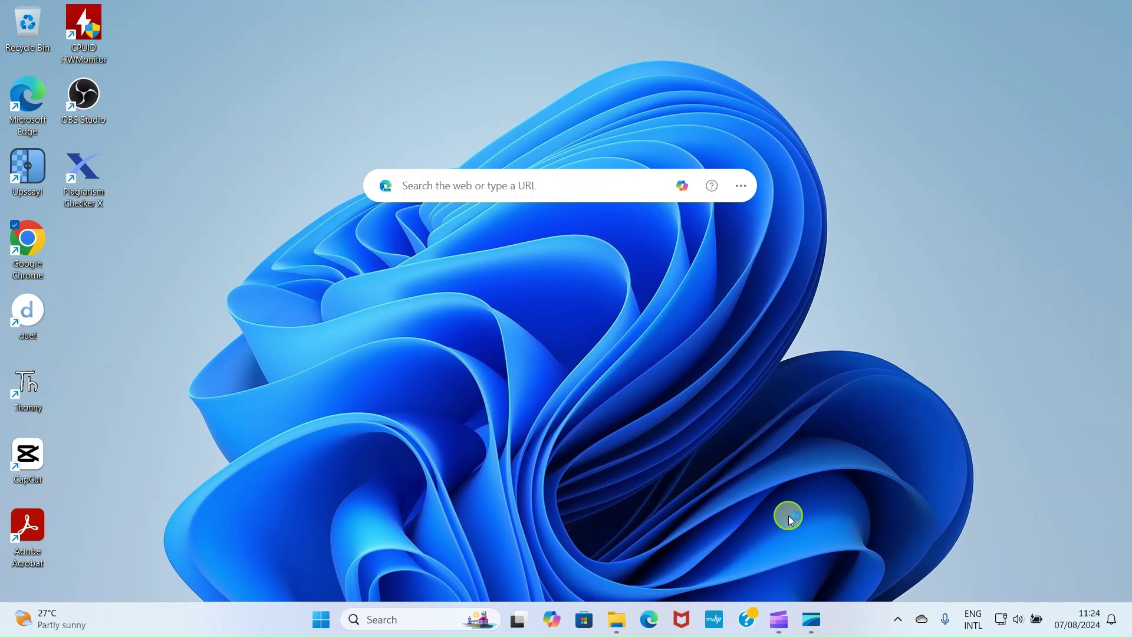
Step: Open Microsoft Edge and go to teams.microsoft.com
left_click(650, 622)
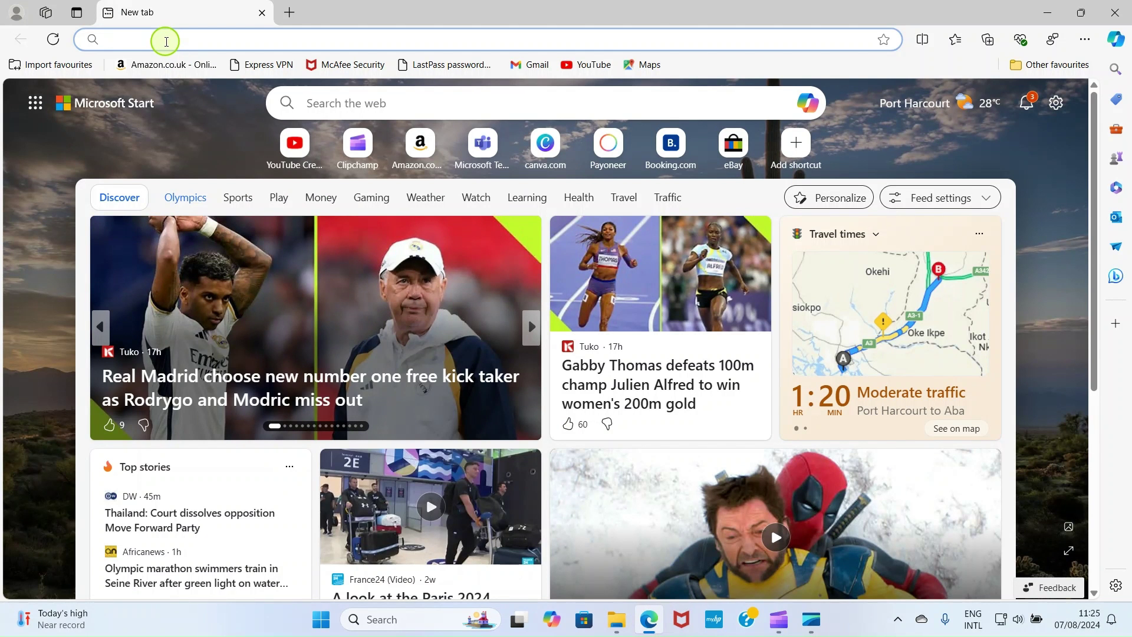
type("teams.microsoft.com")
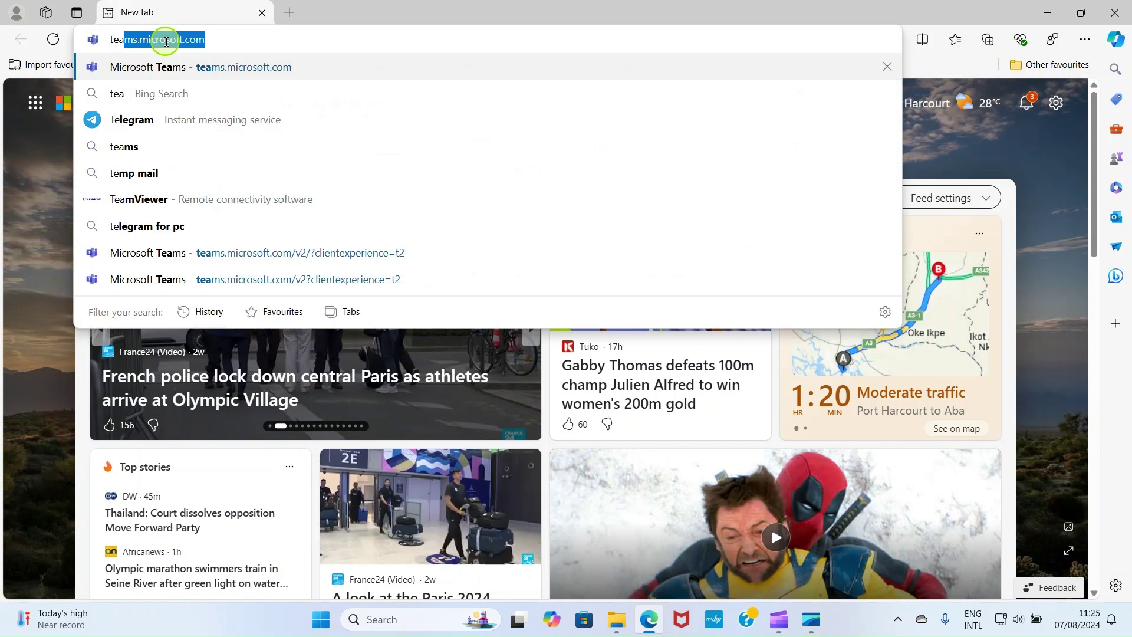
key("Right")
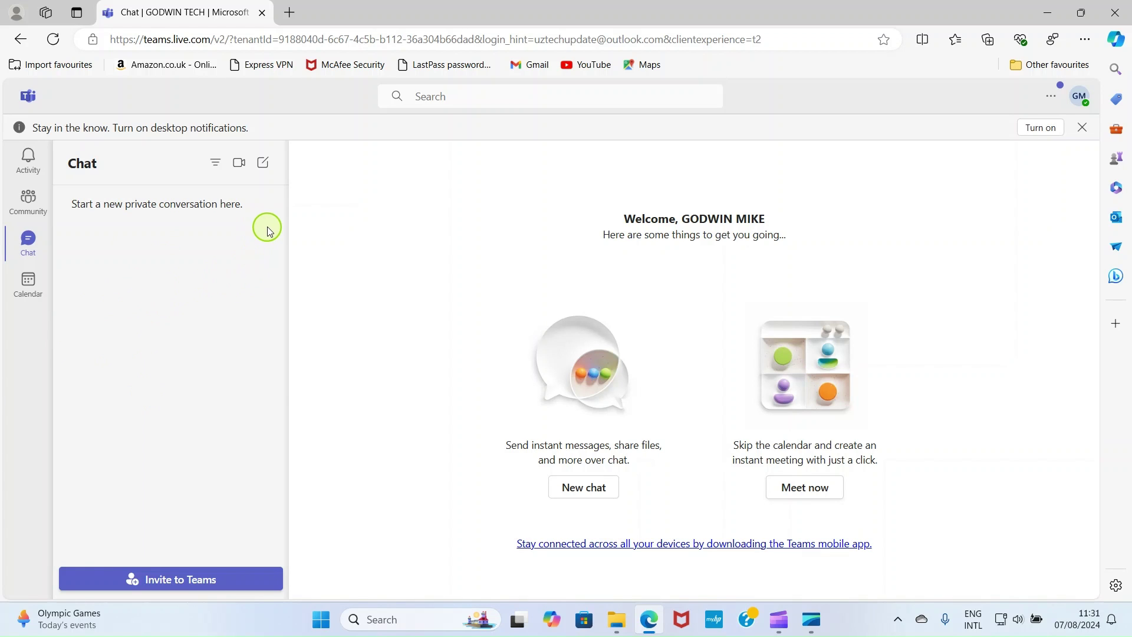
Step: Start a new chat with the suggested contact and send the message "Hi"
left_click(264, 163)
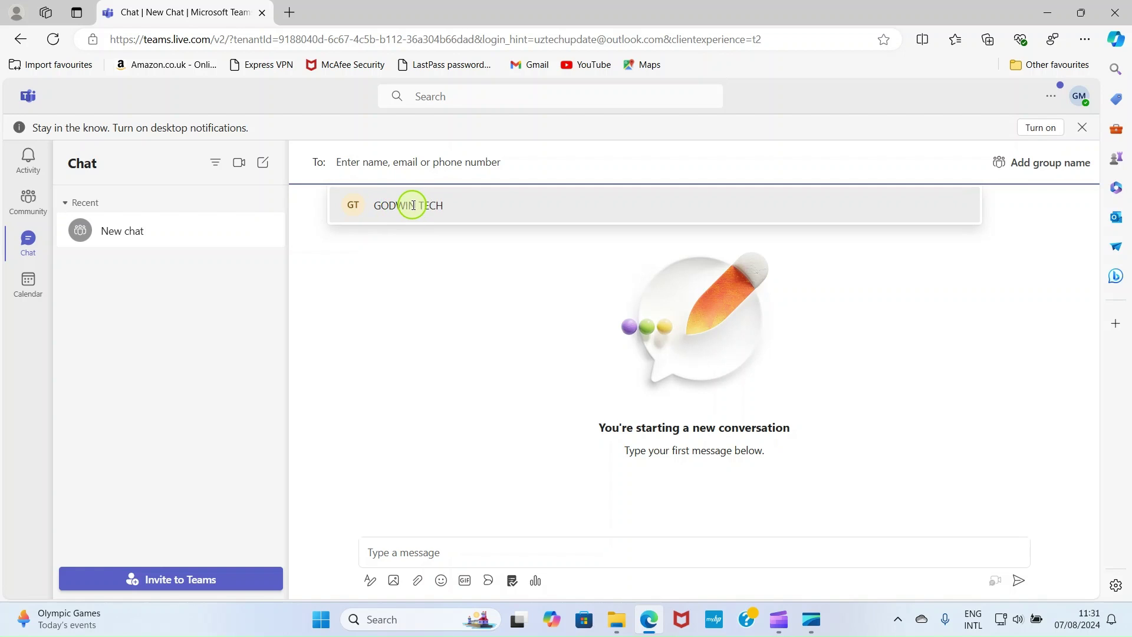
left_click(412, 206)
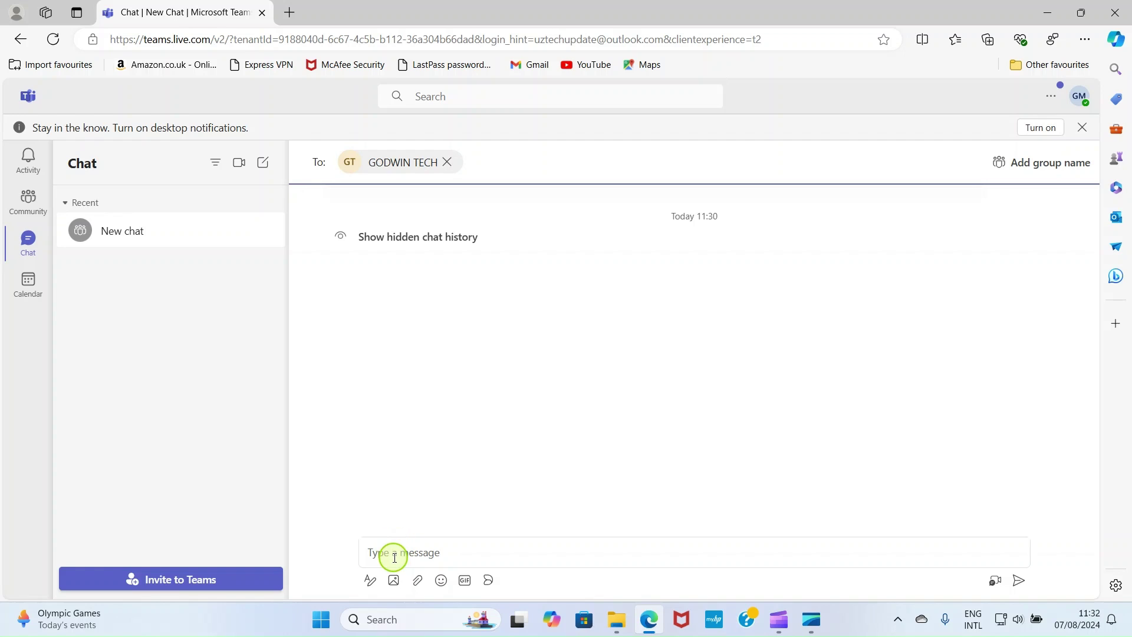
left_click(394, 551)
type("Hi")
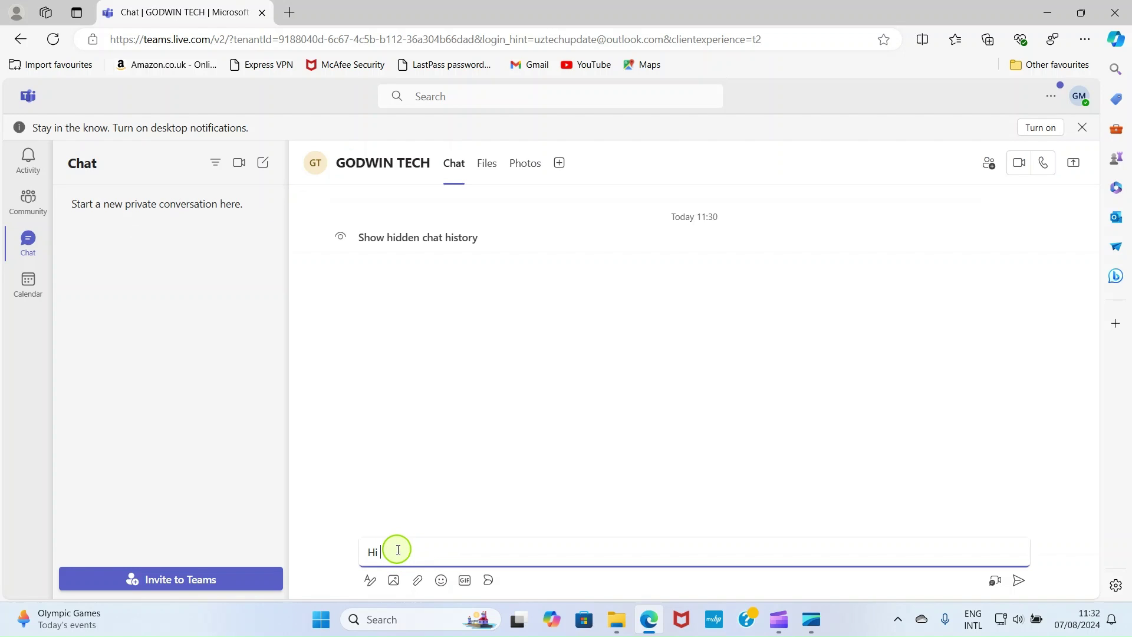
key("Return")
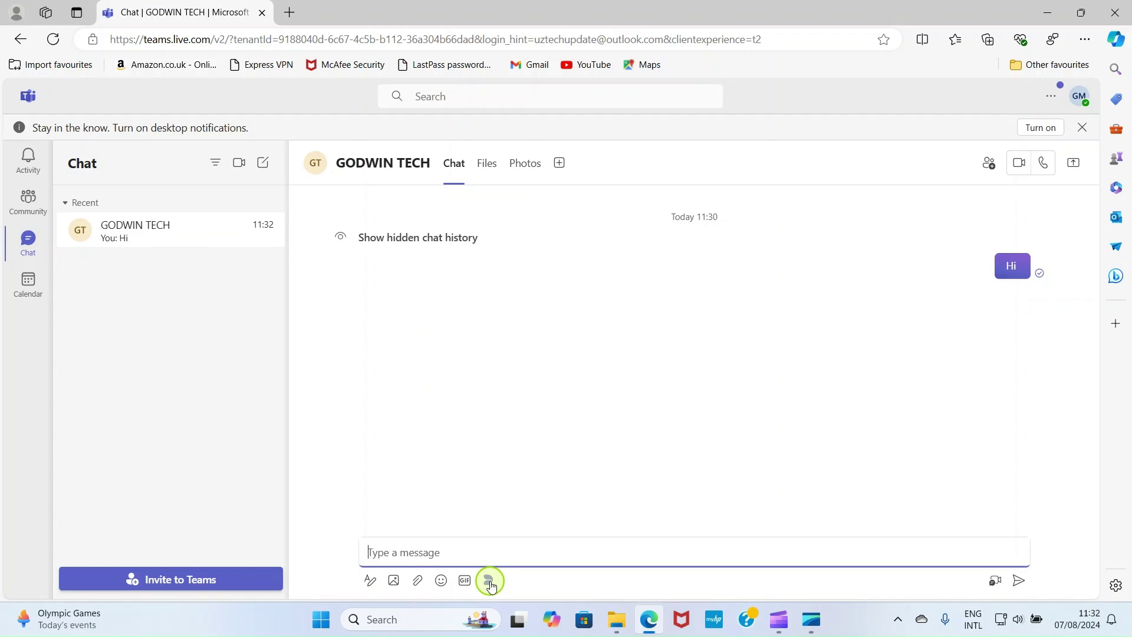
Step: Generate Microsoft Designer images in the chat from the "Good luck!" four-leaf clover idea
left_click(490, 582)
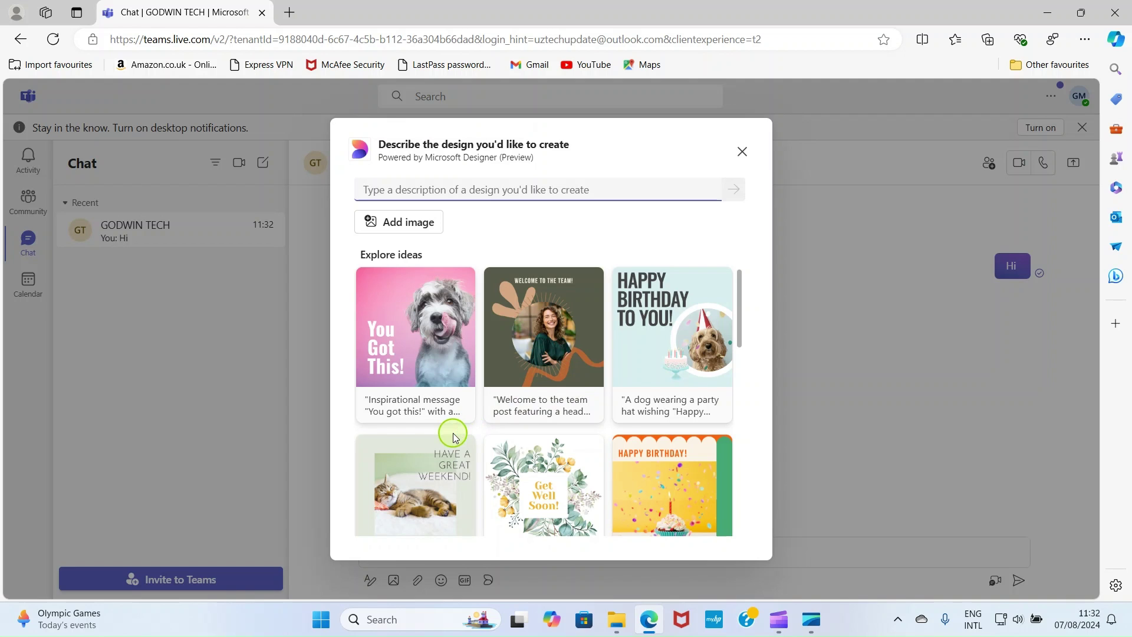
scroll(534, 446, "down", 2)
scroll(533, 445, "down", 5)
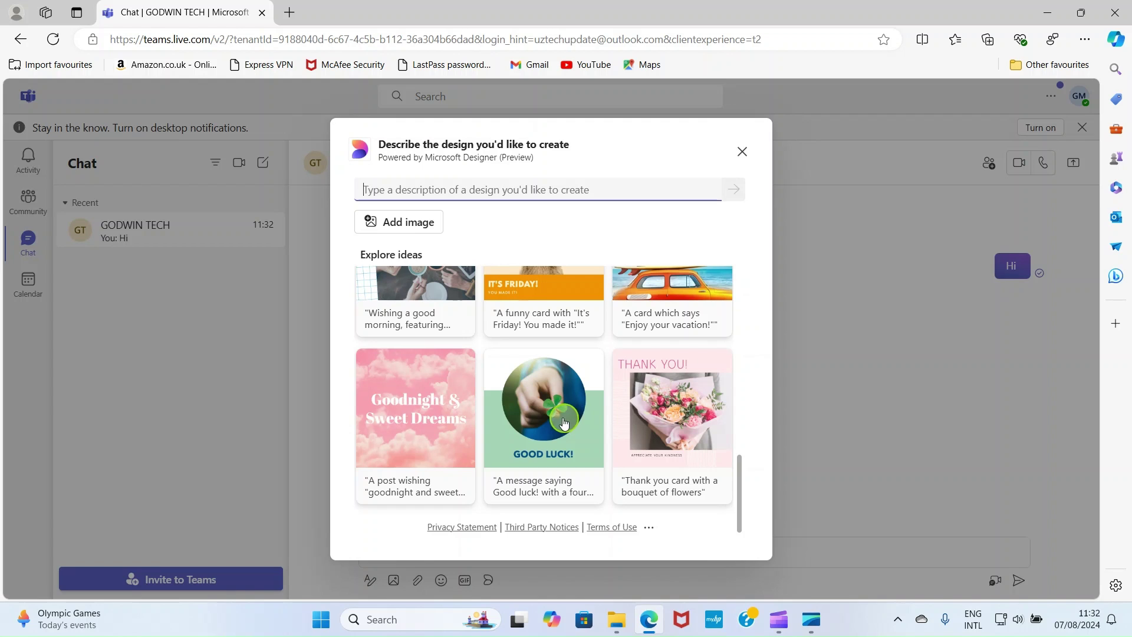
left_click(531, 414)
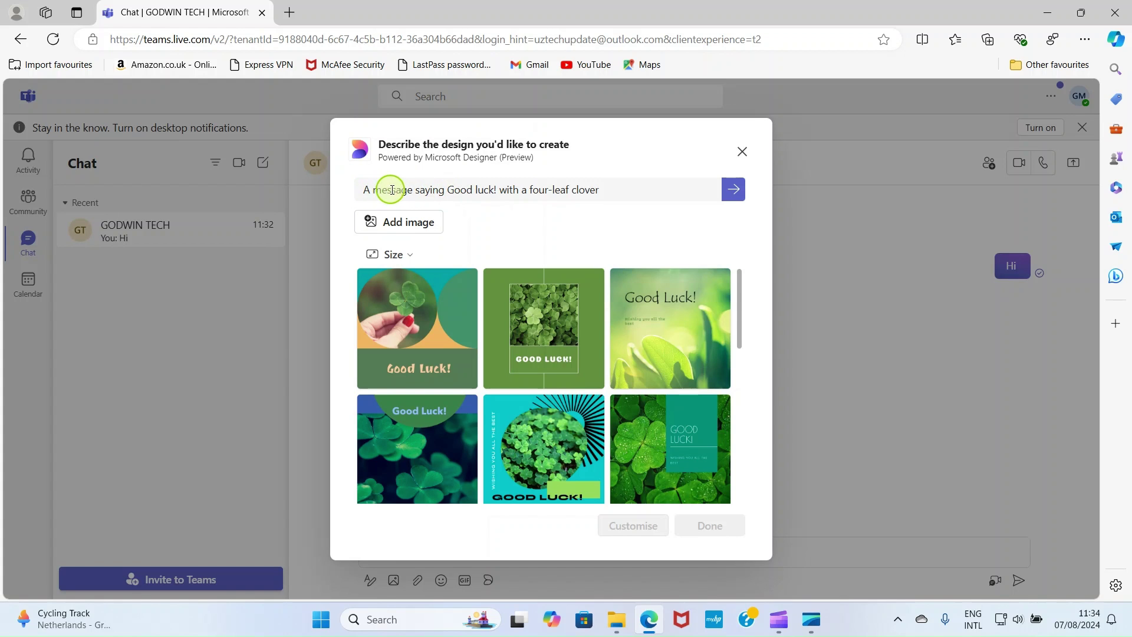
left_click(552, 190)
key("BackSpace")
type("-")
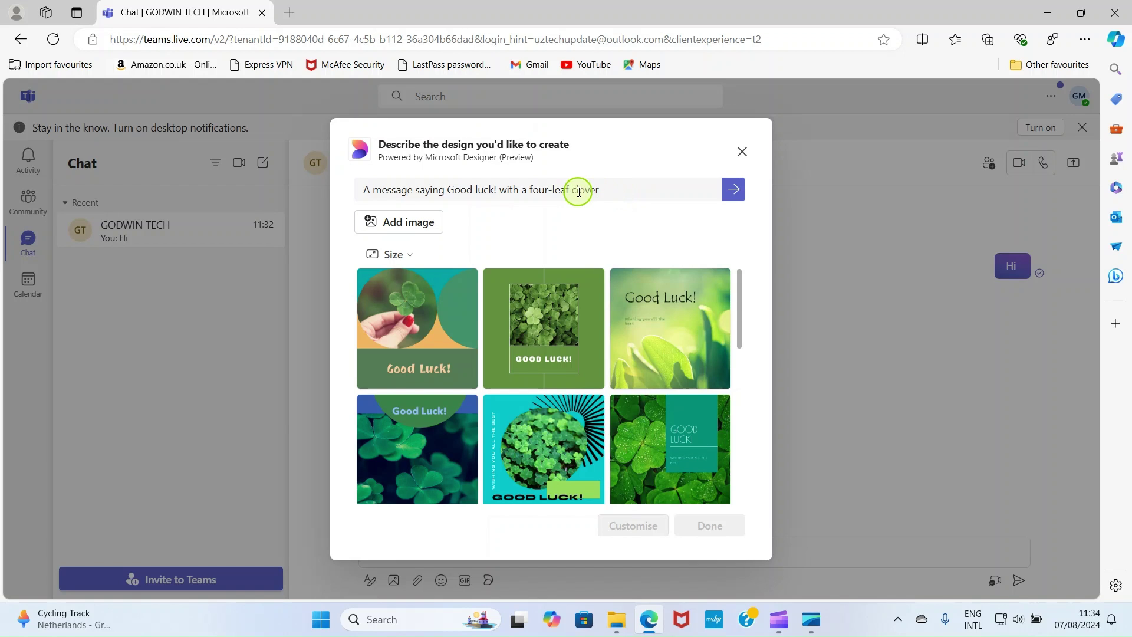
Step: Insert the "Good Luck!" design with hanging green leaves on a blurred green background into the chat and send it
scroll(586, 324, "down", 3)
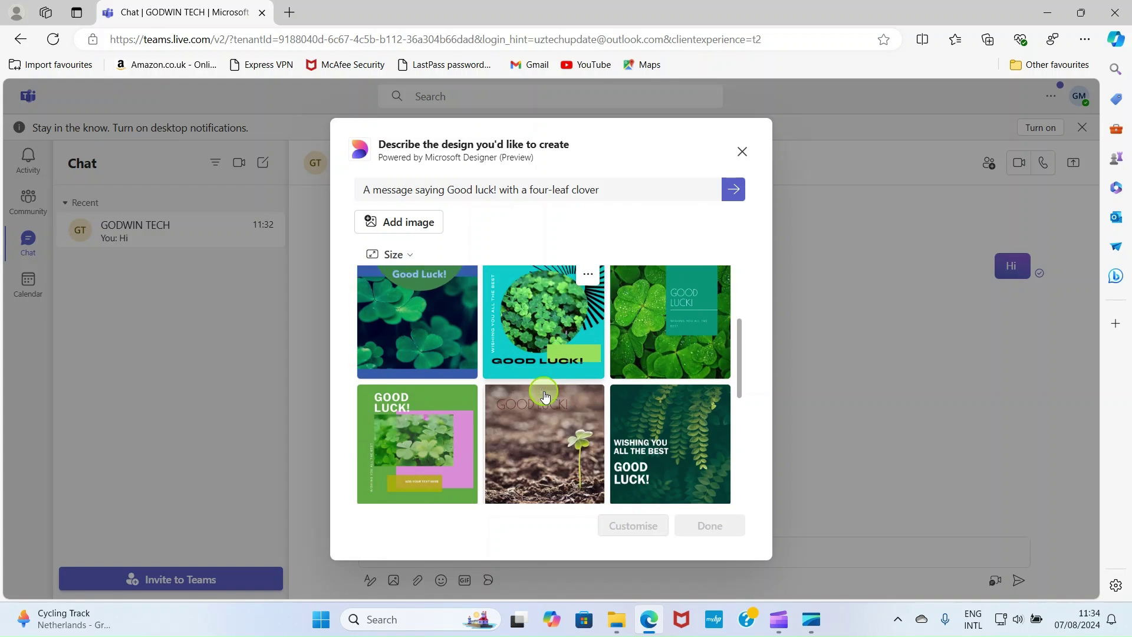
scroll(544, 396, "down", 5)
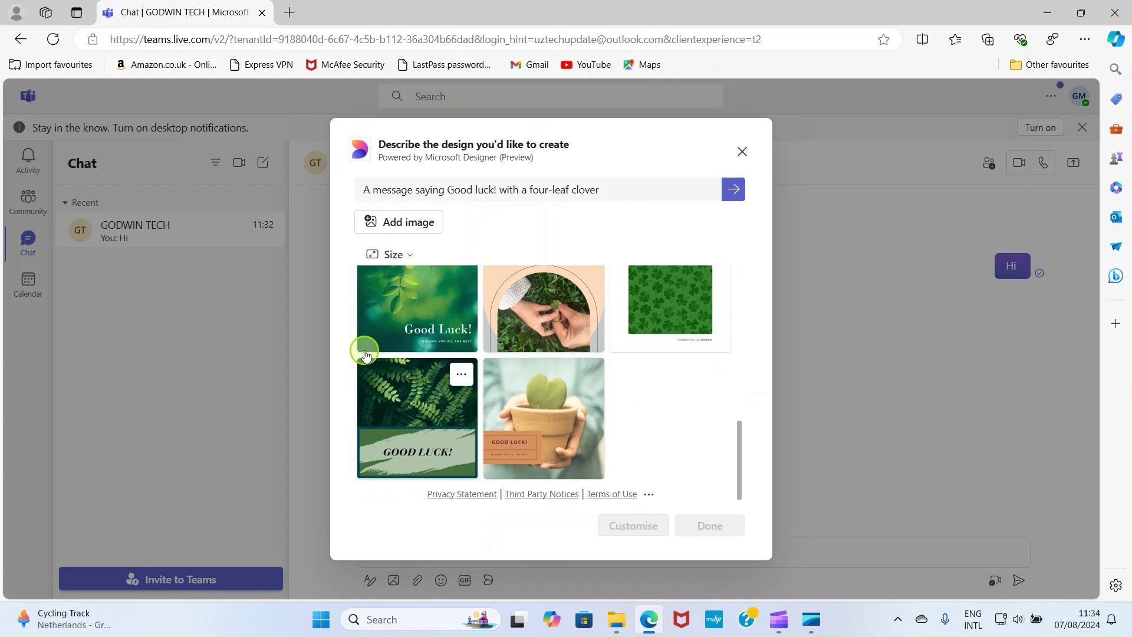
left_click(413, 314)
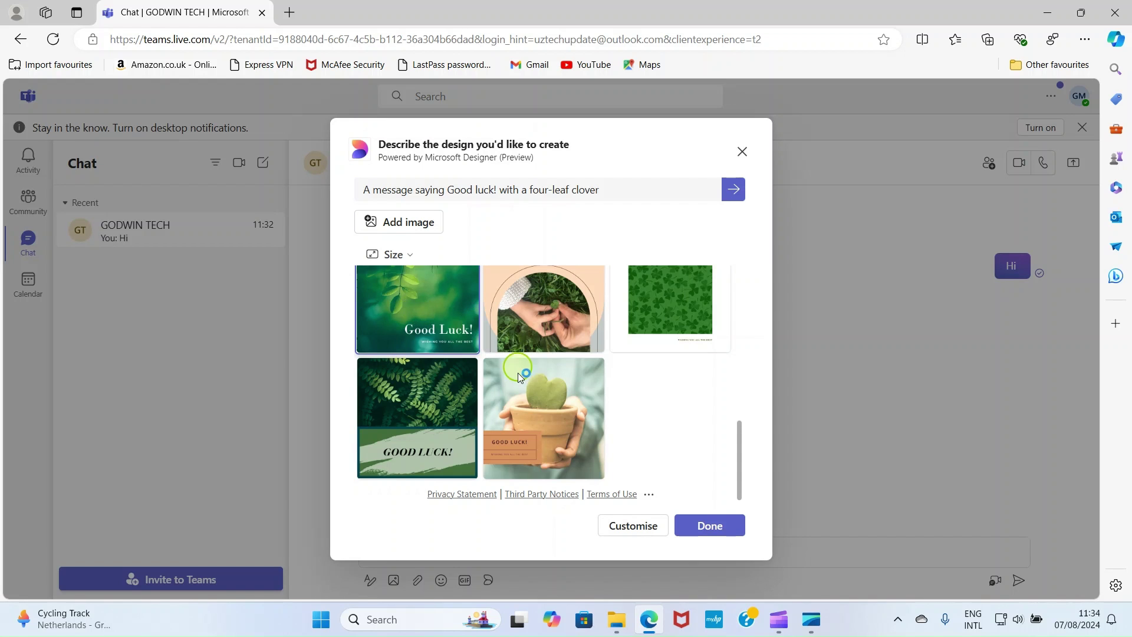
left_click(711, 535)
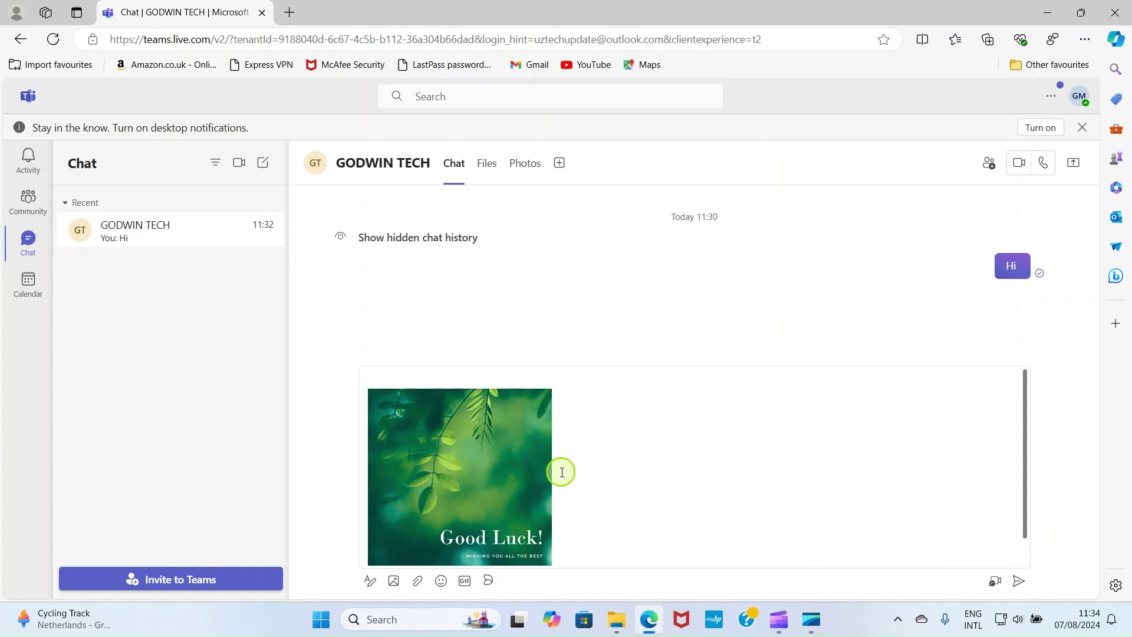
left_click(1020, 585)
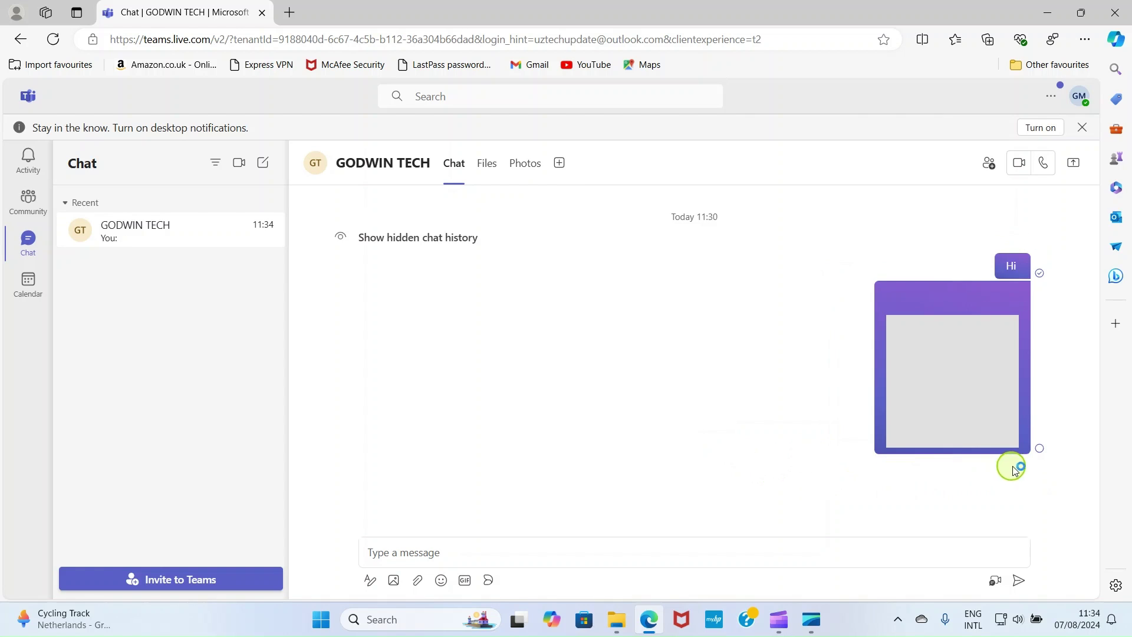
mouse_move(881, 414)
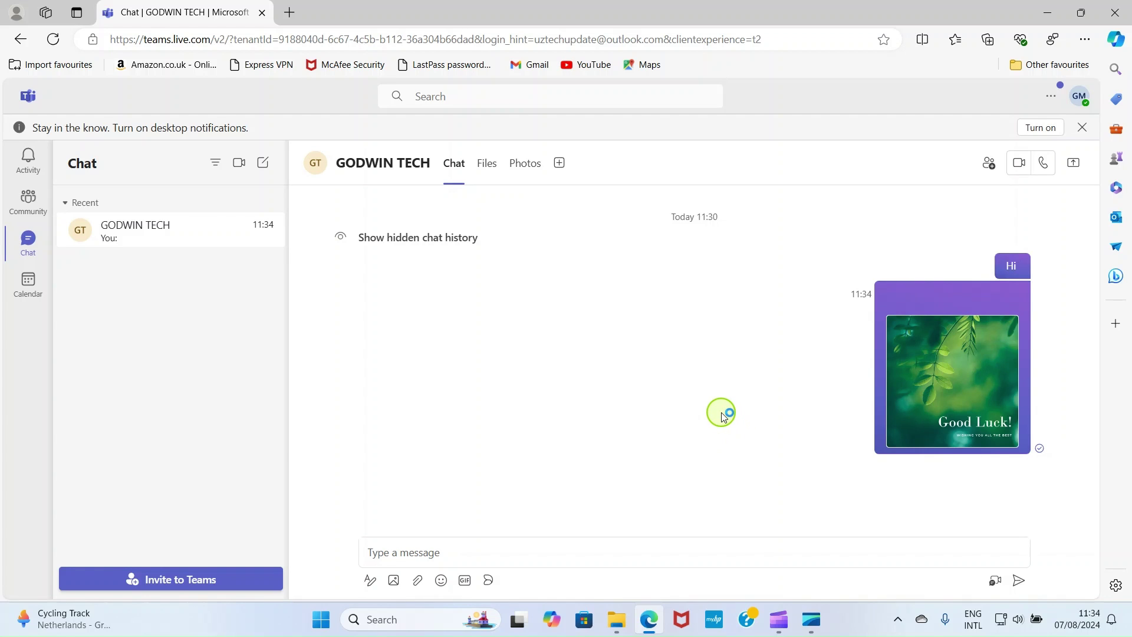
Step: Generate new Designer images from the description "Image of a woman carrying a beautiful baby girl"
left_click(488, 581)
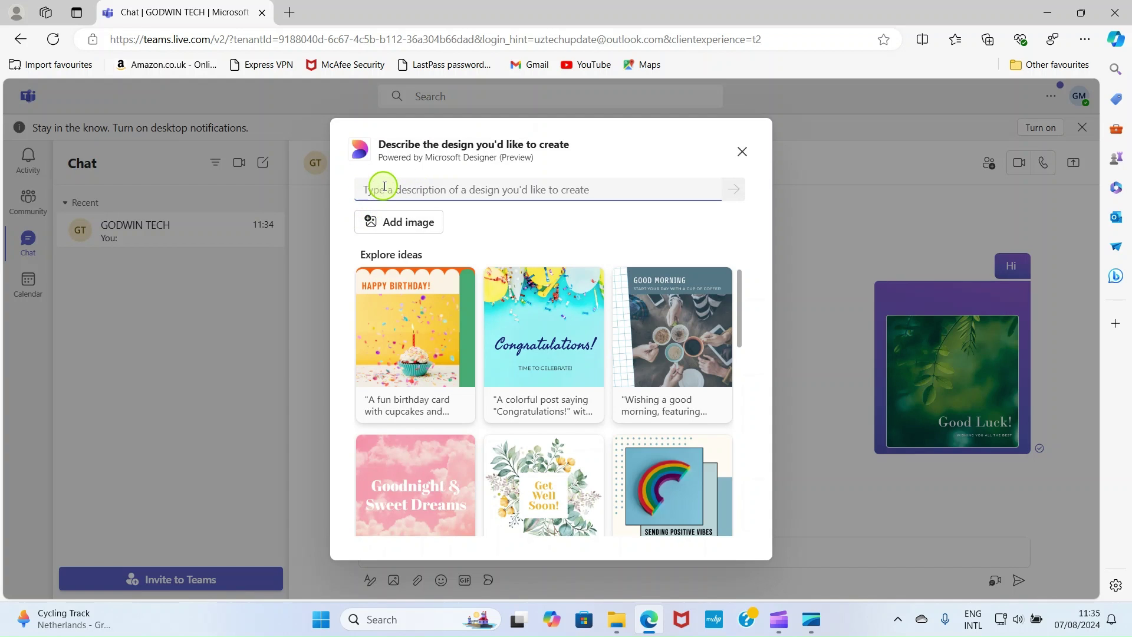
type("Image of a")
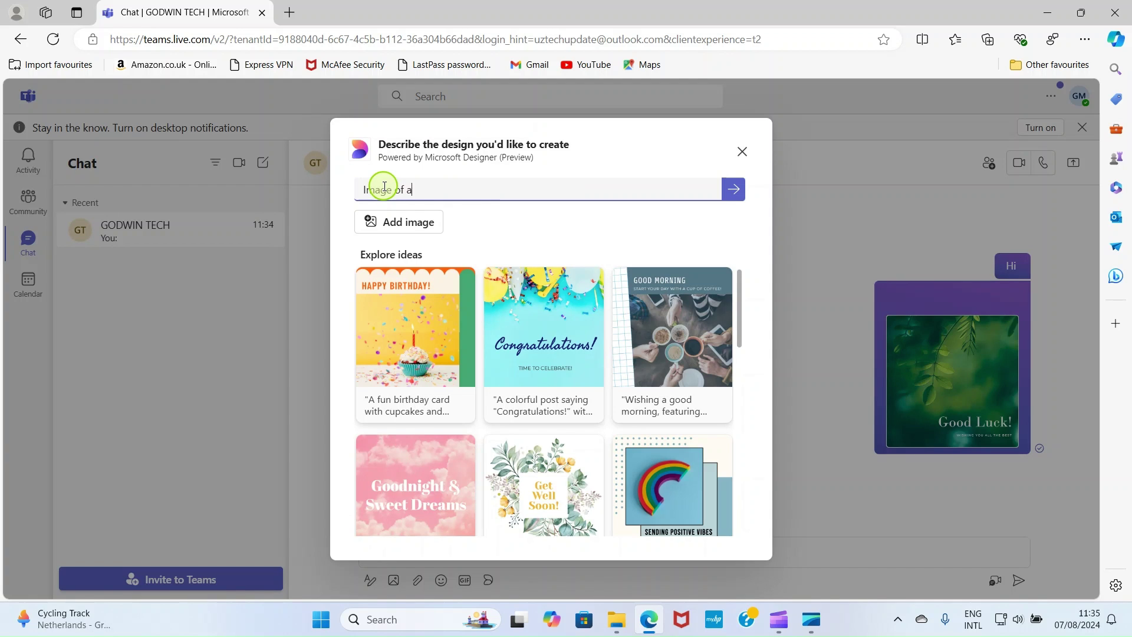
type(" woman carrying a beautiful baby girl")
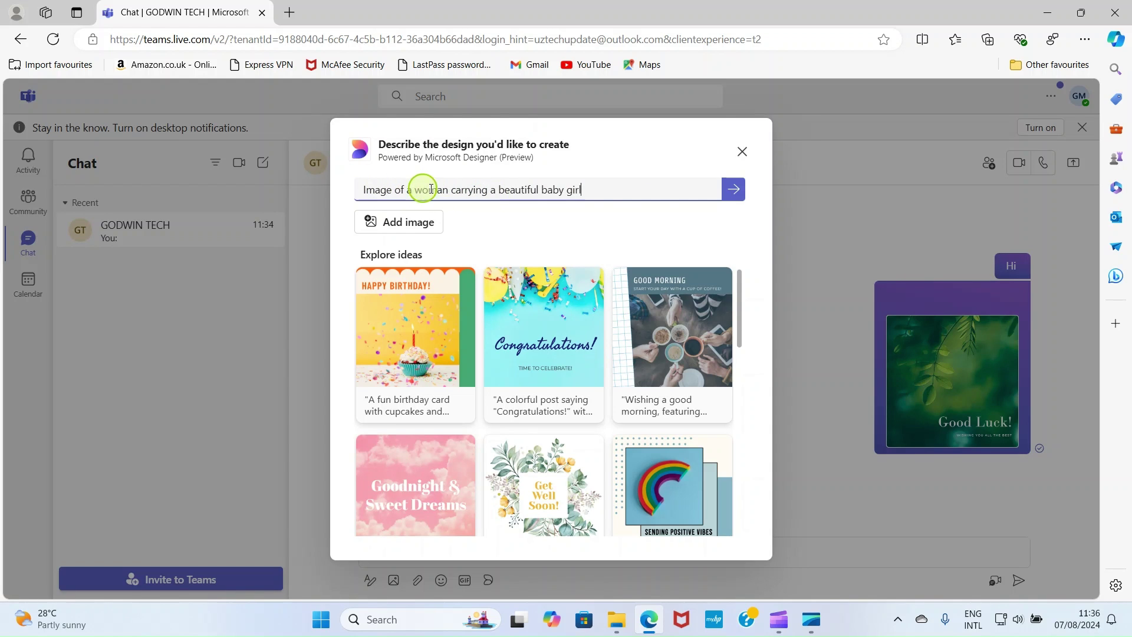
left_click(734, 189)
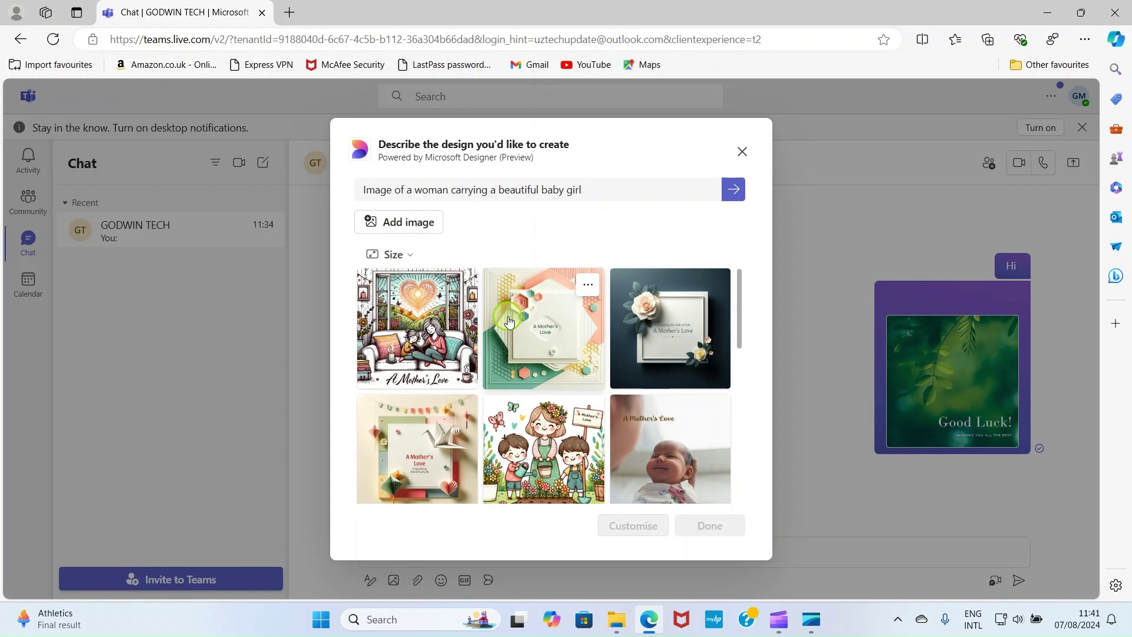
Step: Insert the light-blue "A Mother's Love" design with the mother and child photo into the chat and send it
scroll(509, 323, "down", 3)
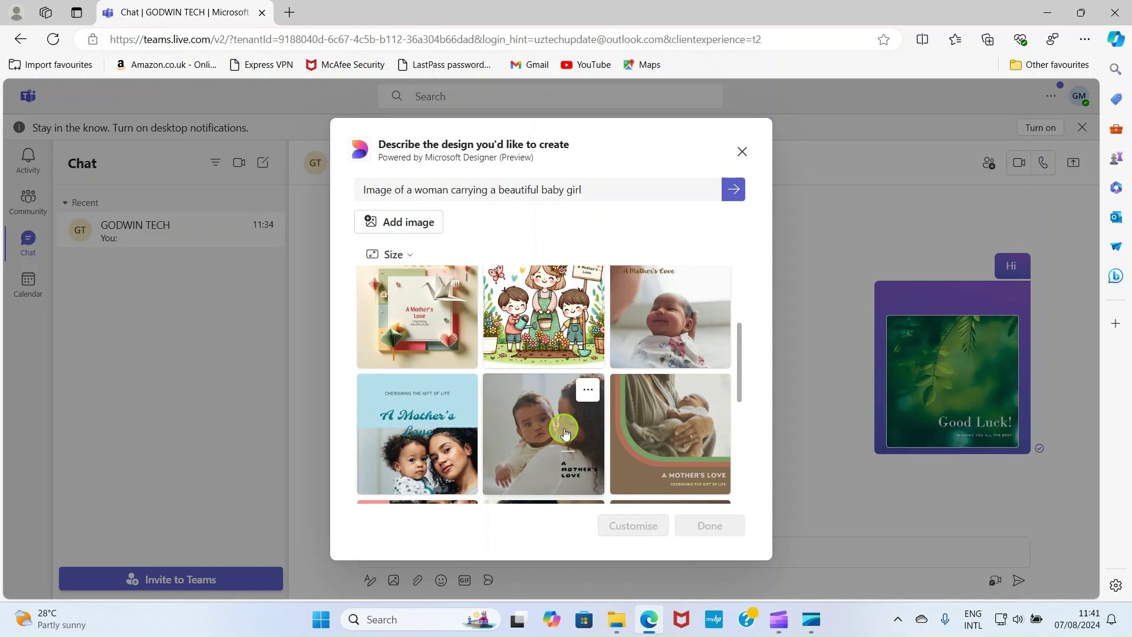
left_click(431, 465)
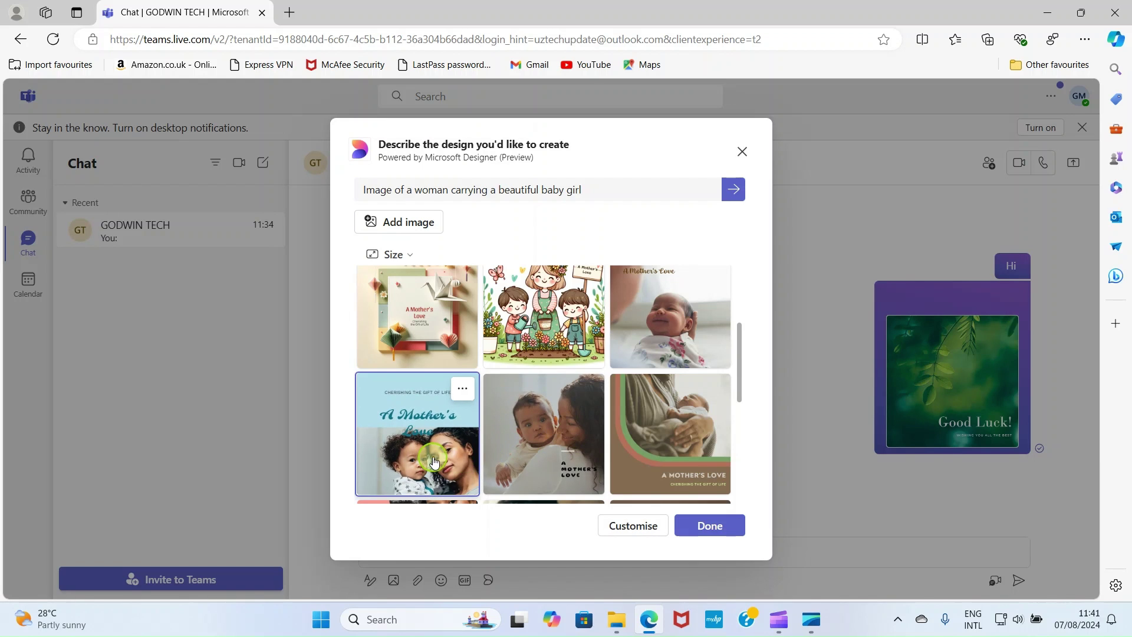
left_click(707, 519)
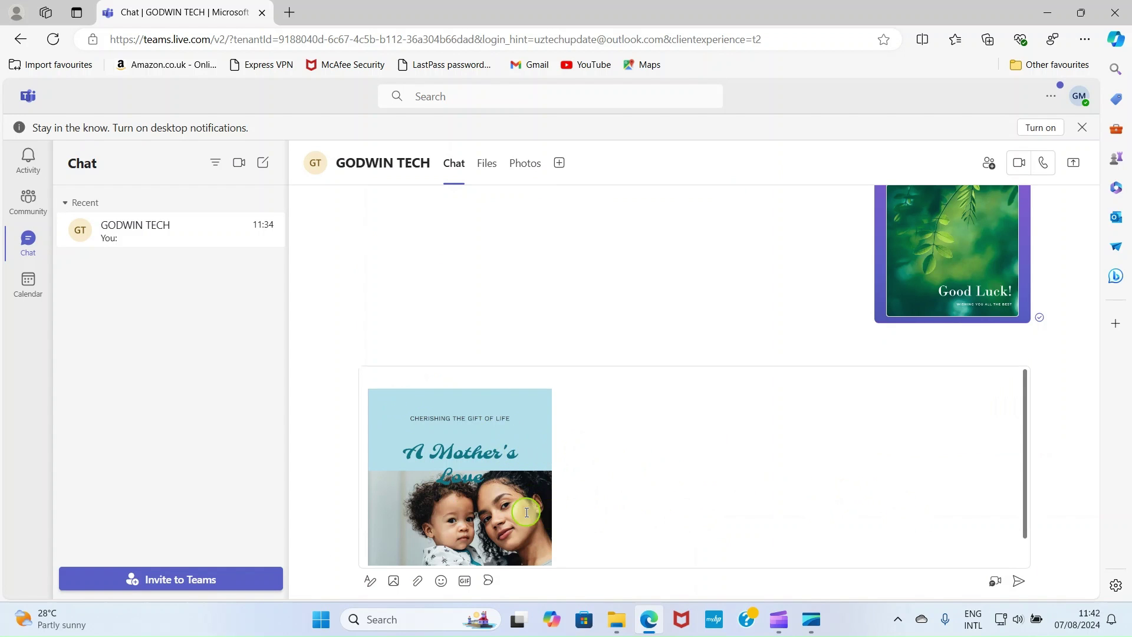
left_click(1026, 586)
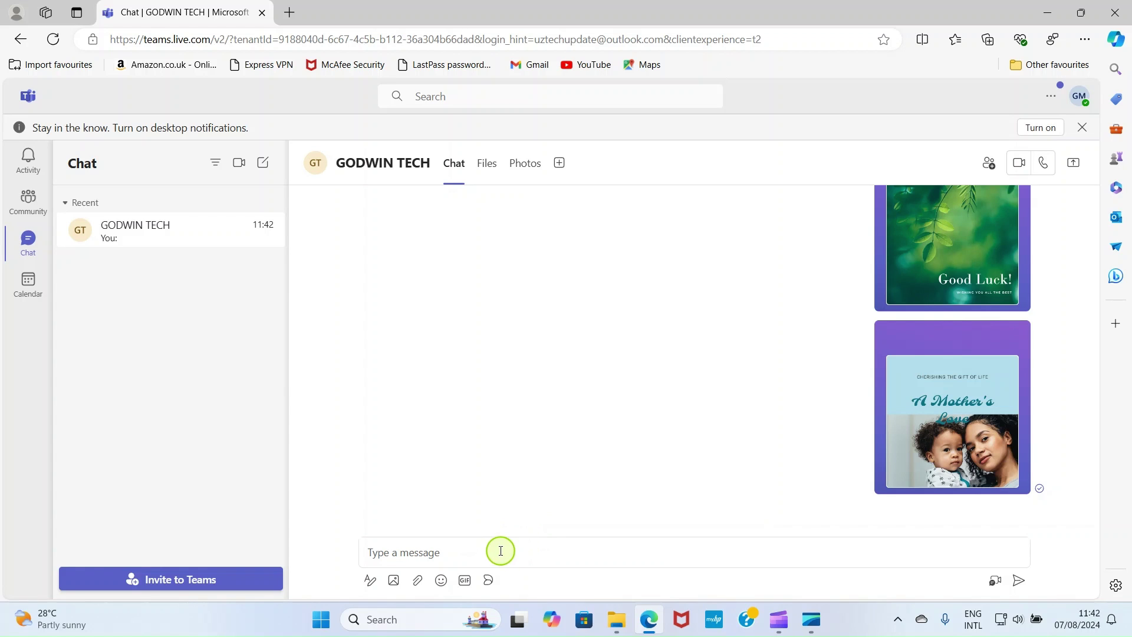
Step: Start another Designer creation and add the image GTECH BANNER REAL from the GODWINTECH pictures folder
left_click(489, 580)
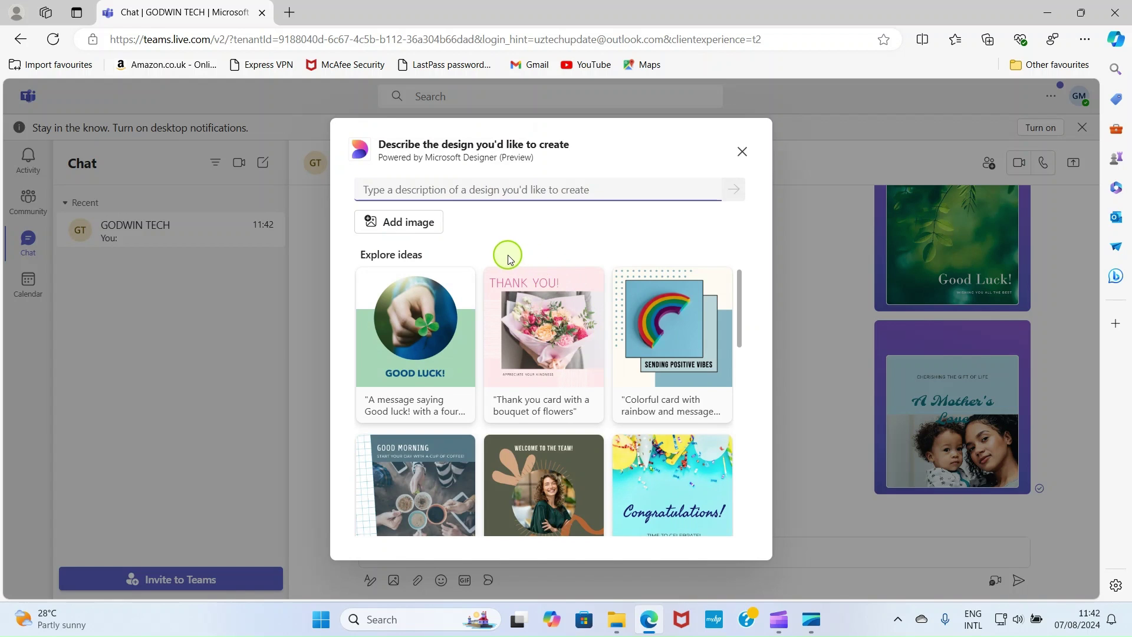
left_click(408, 223)
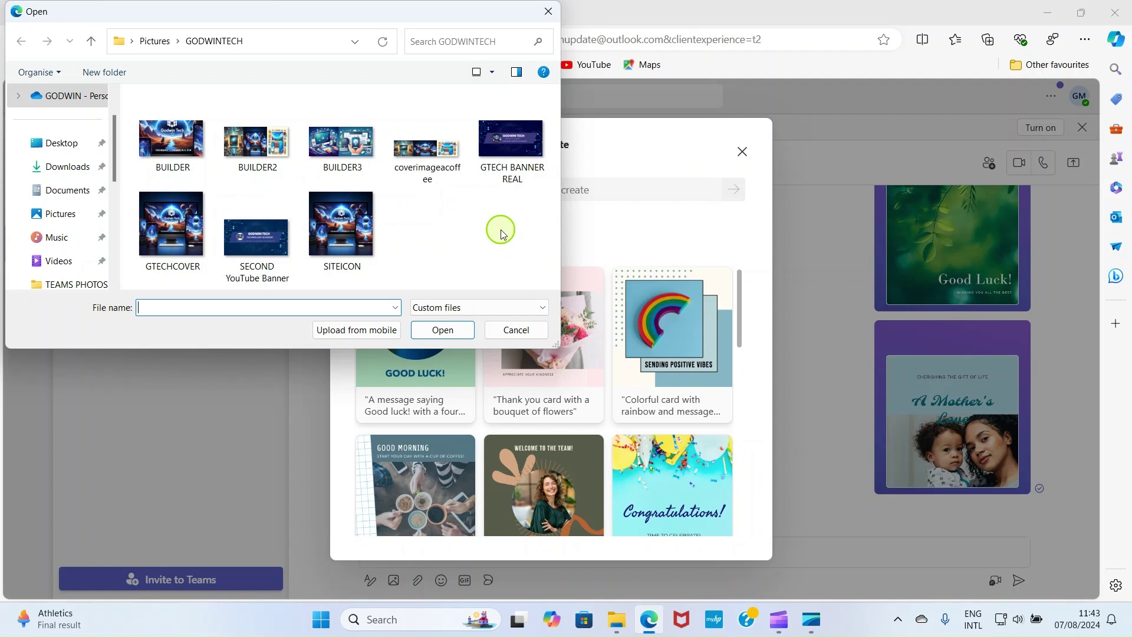
left_click(512, 149)
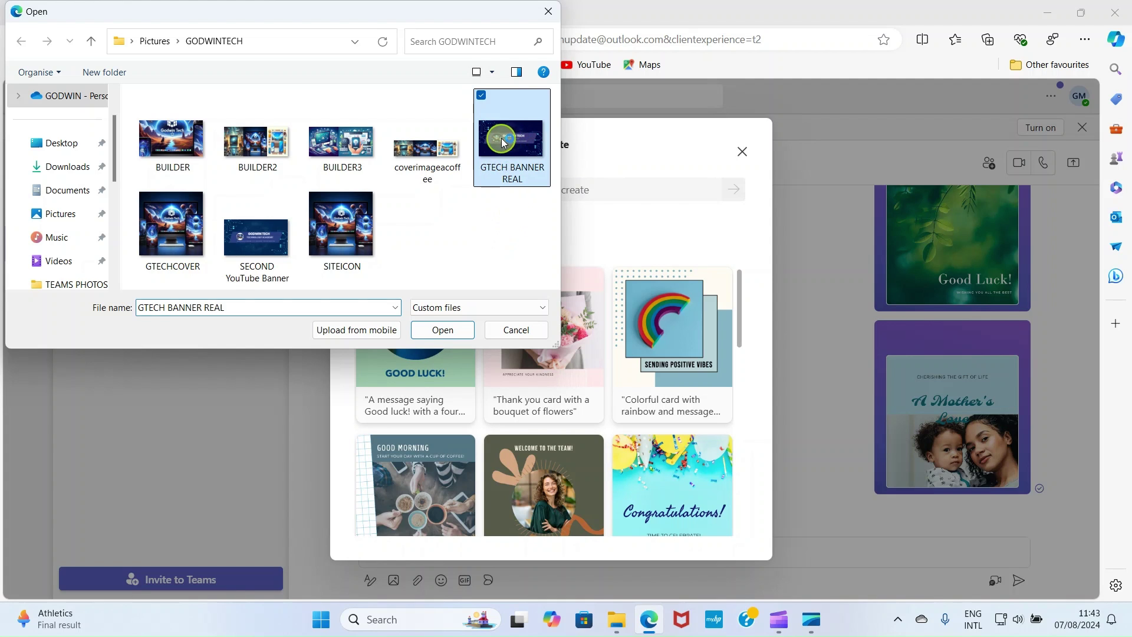
left_click(440, 329)
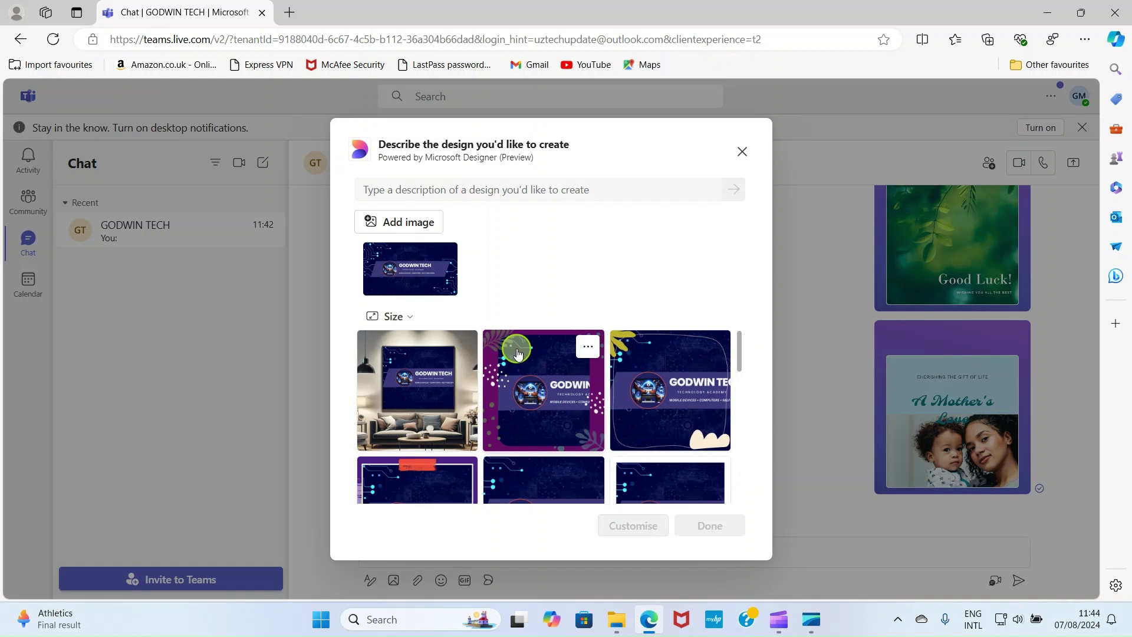
Step: Look over the size options offered for the generated banner designs
left_click(412, 318)
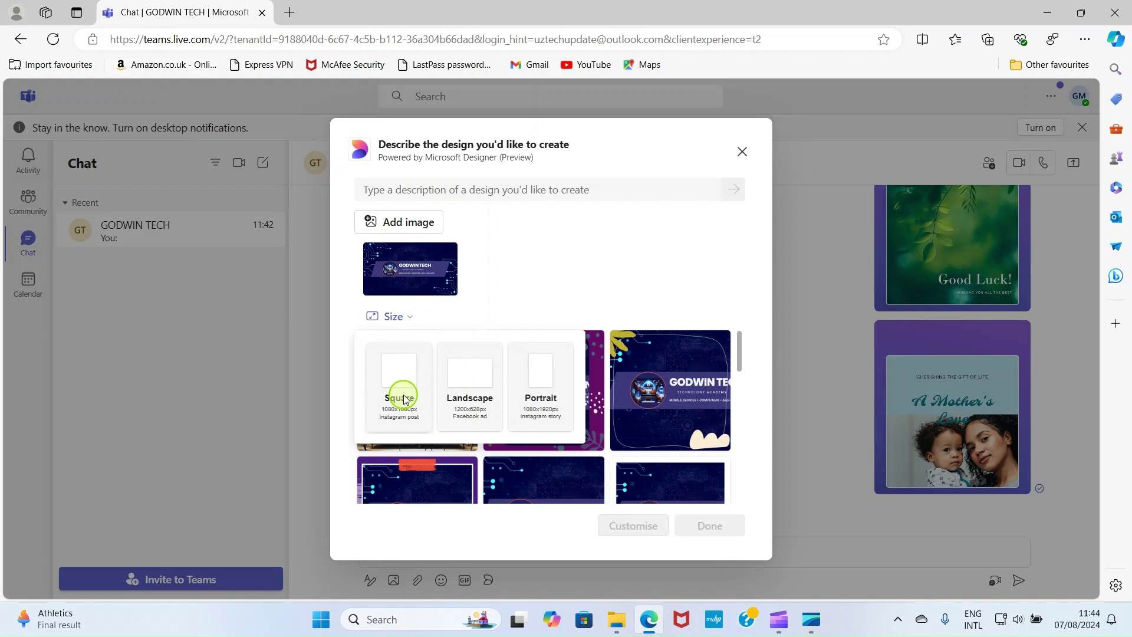
left_click(473, 401)
left_click(593, 253)
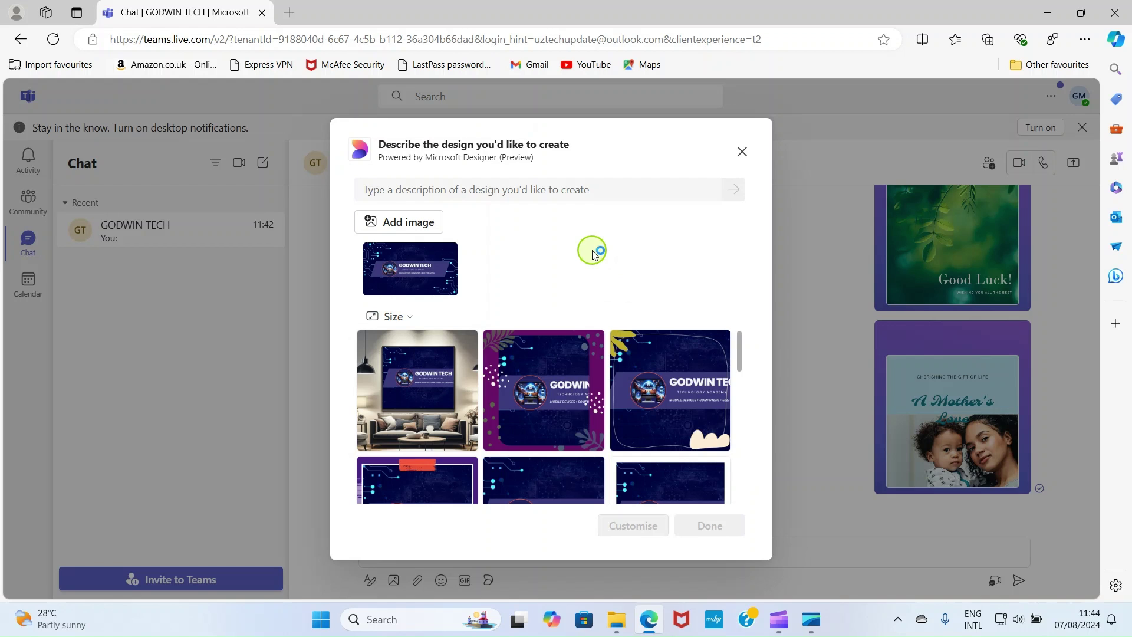
Step: Insert the banner design with the purple leaf-patterned frame into the chat and send it
left_click(530, 406)
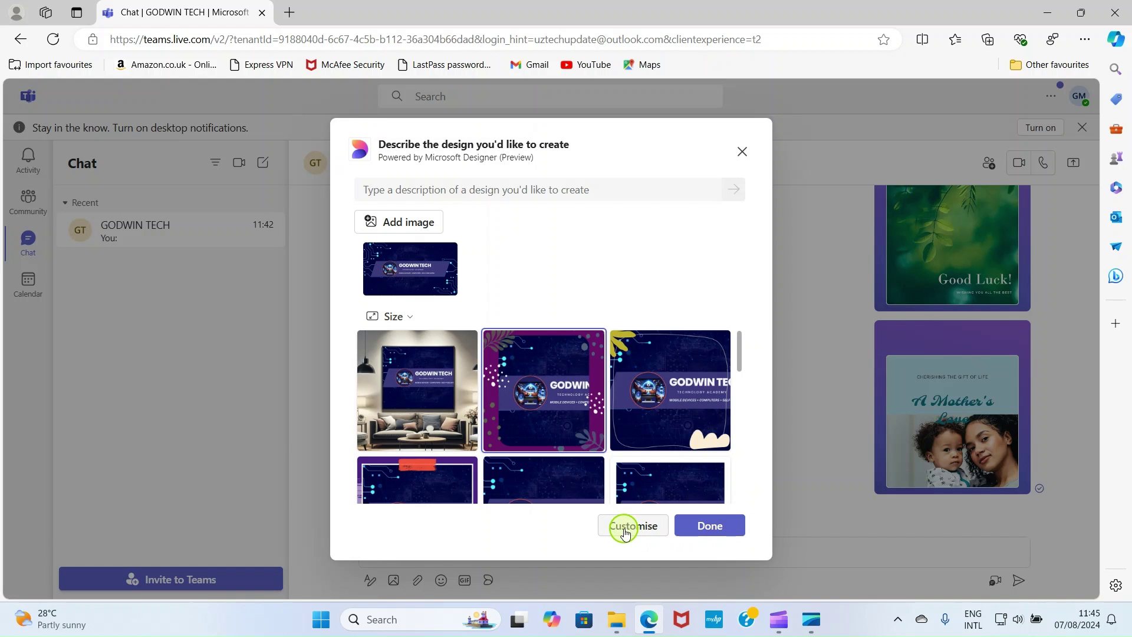
left_click(721, 532)
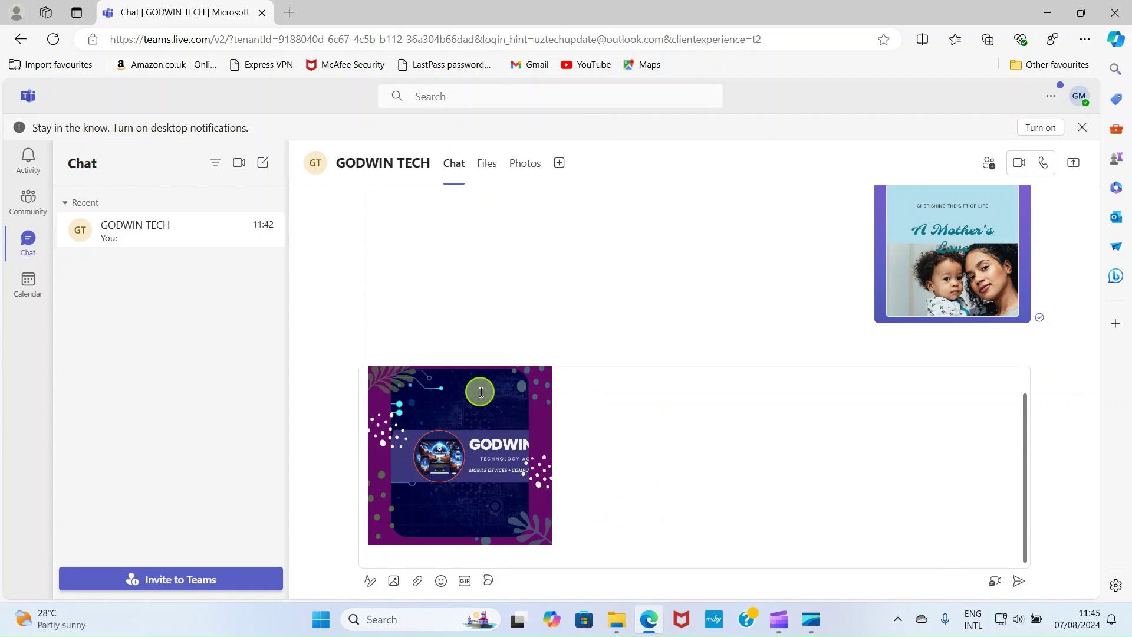
left_click(1019, 582)
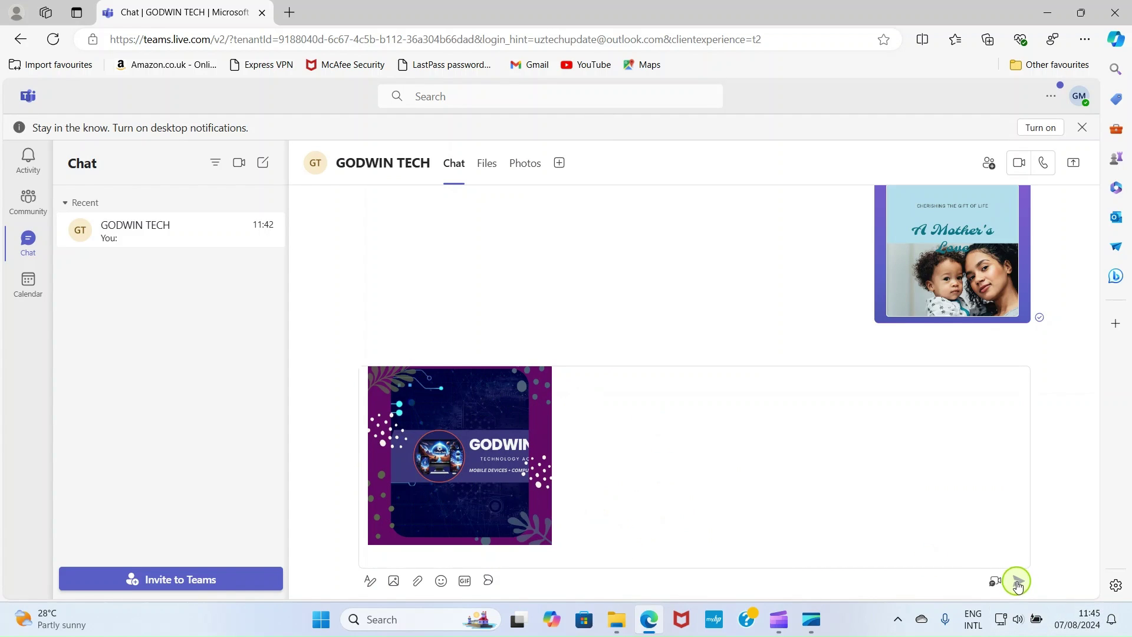